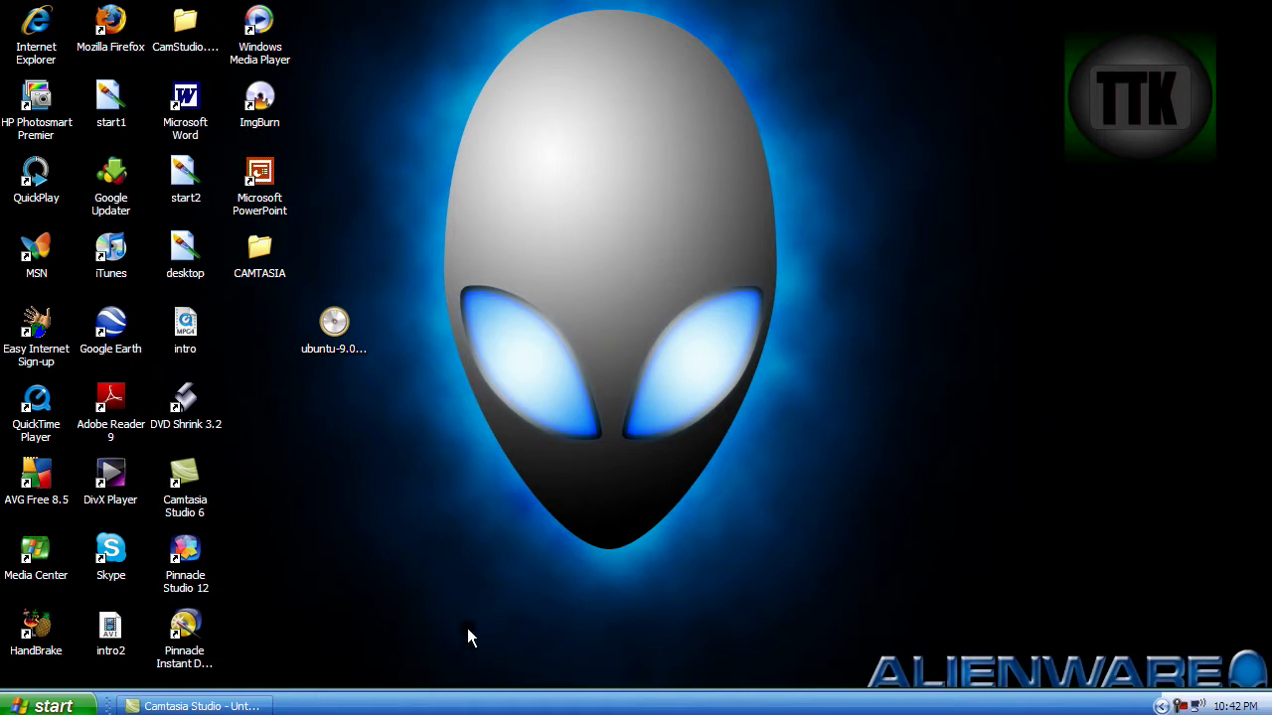
{"action": "left_click", "coordinate": [50, 706]}
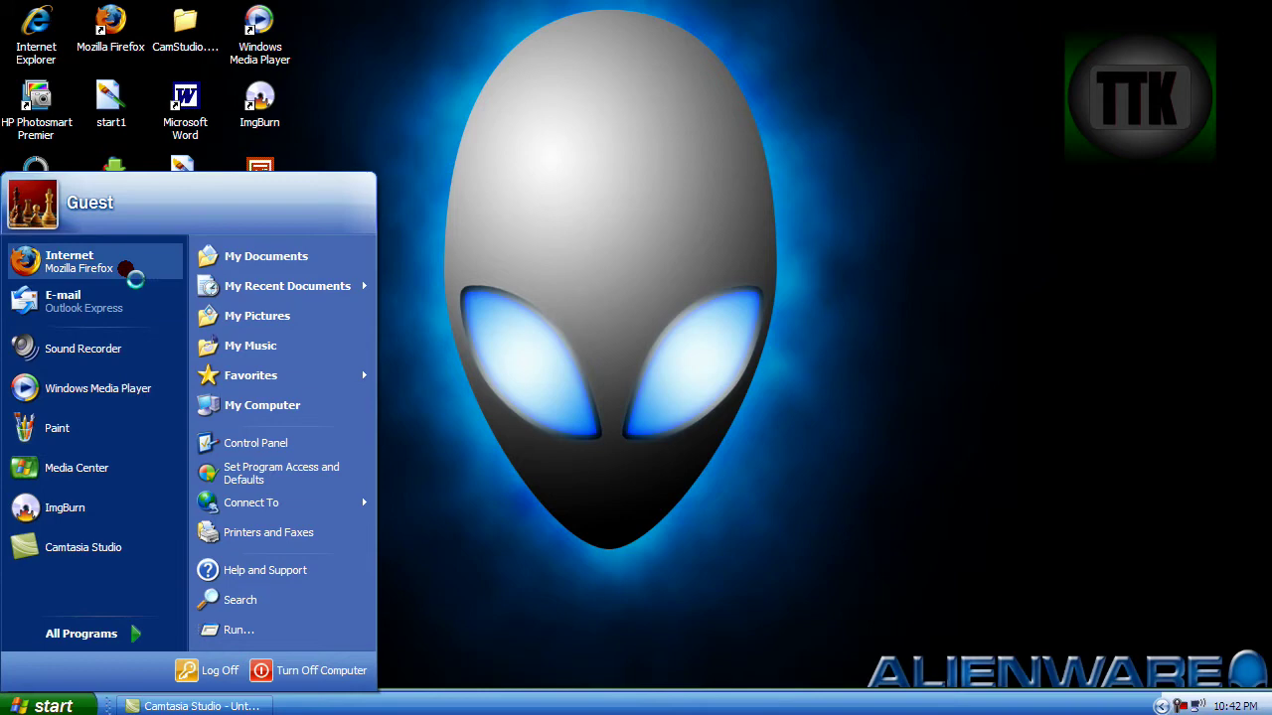
{"action": "left_click", "coordinate": [127, 278]}
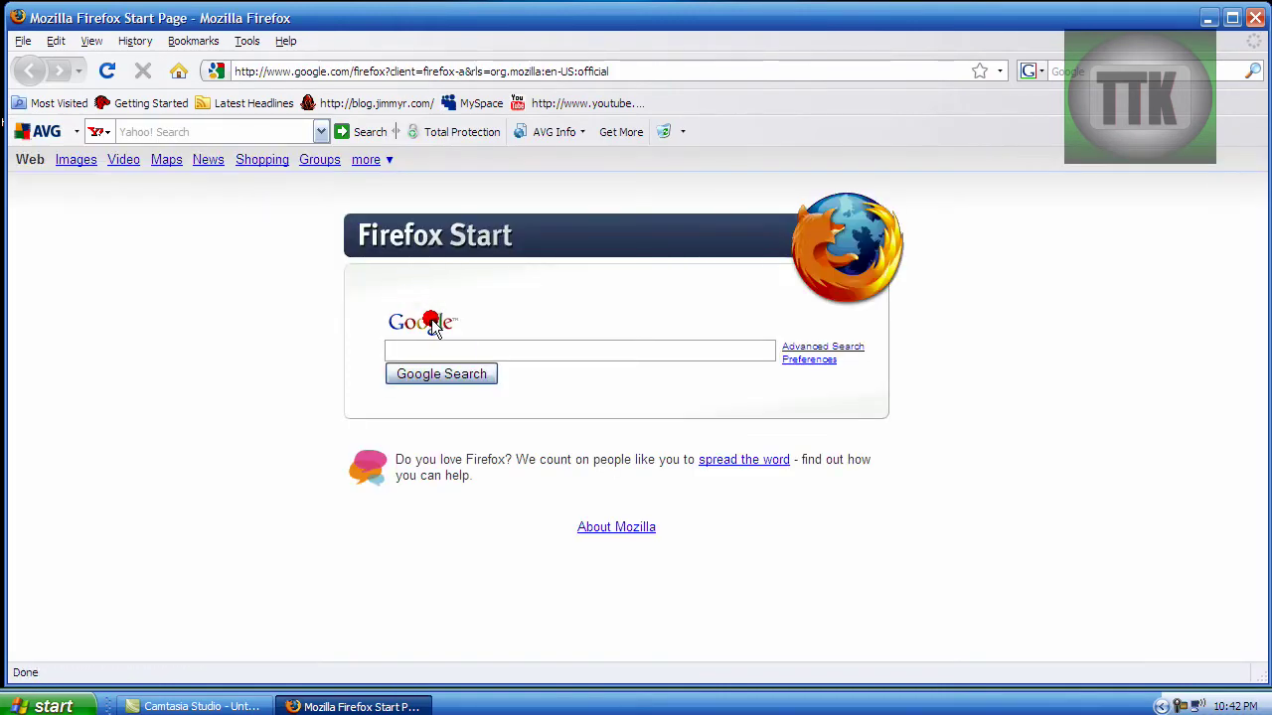
{"action": "type", "text": "ubun"}
{"action": "key", "text": "Down"}
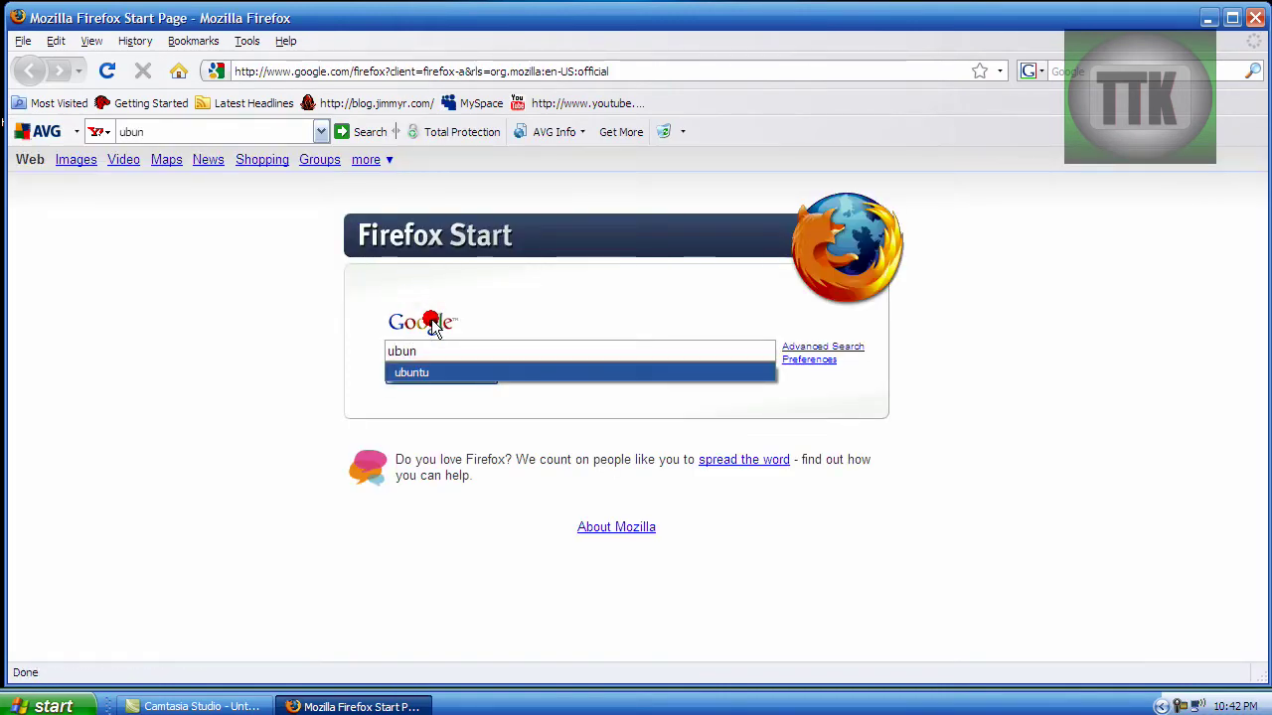
{"action": "key", "text": "Return"}
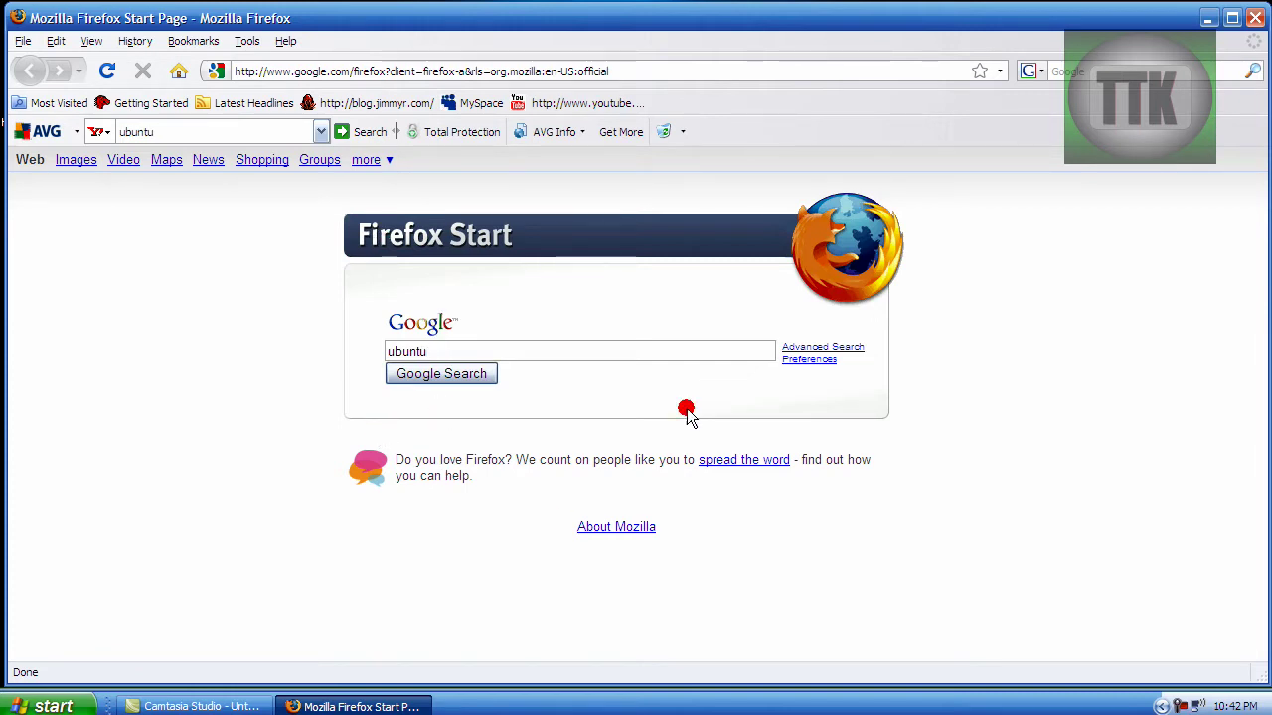
{"action": "left_click", "coordinate": [460, 367]}
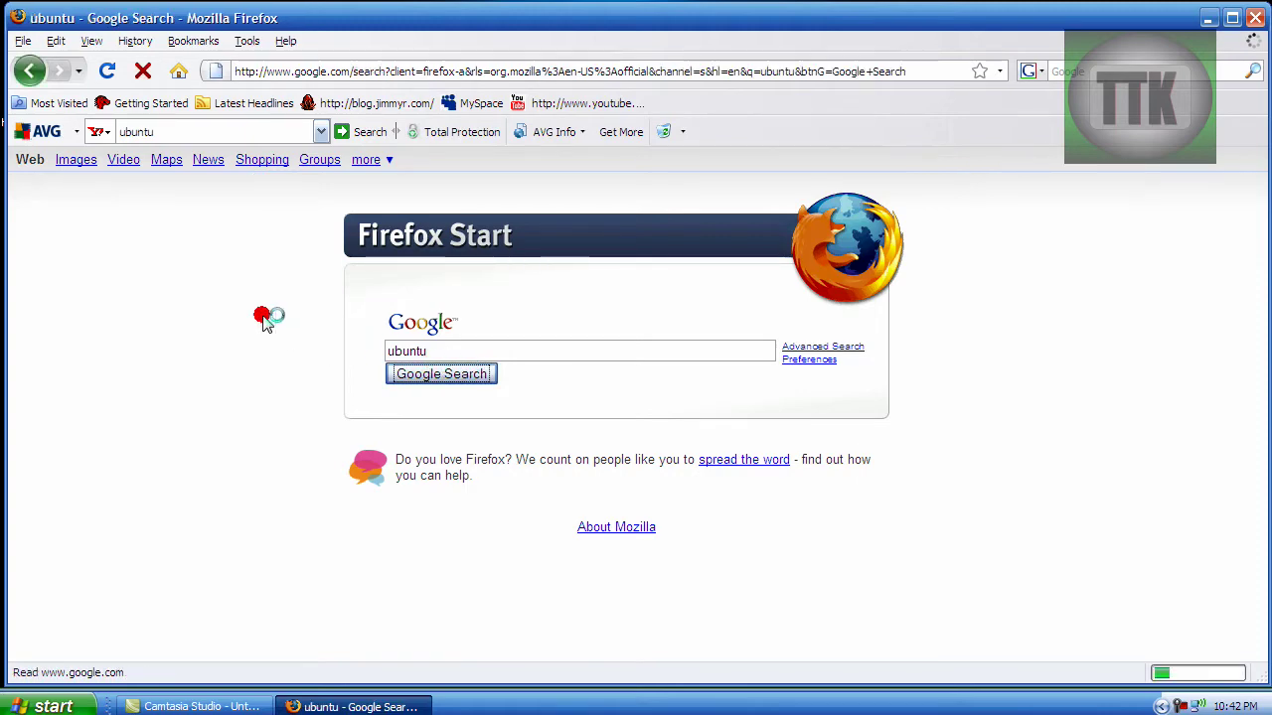
{"action": "left_click", "coordinate": [211, 323]}
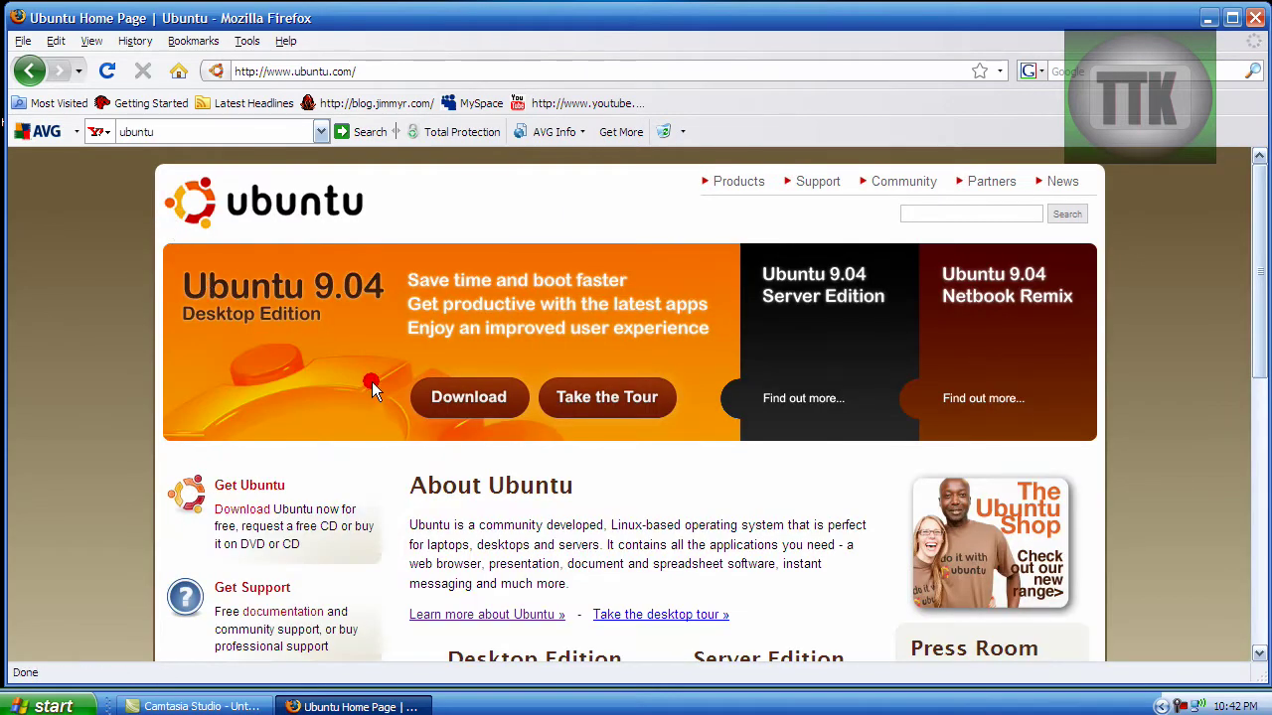
Step: Go to the Download Ubuntu page with Ubuntu 9.04 Desktop selected
{"action": "left_click", "coordinate": [446, 394]}
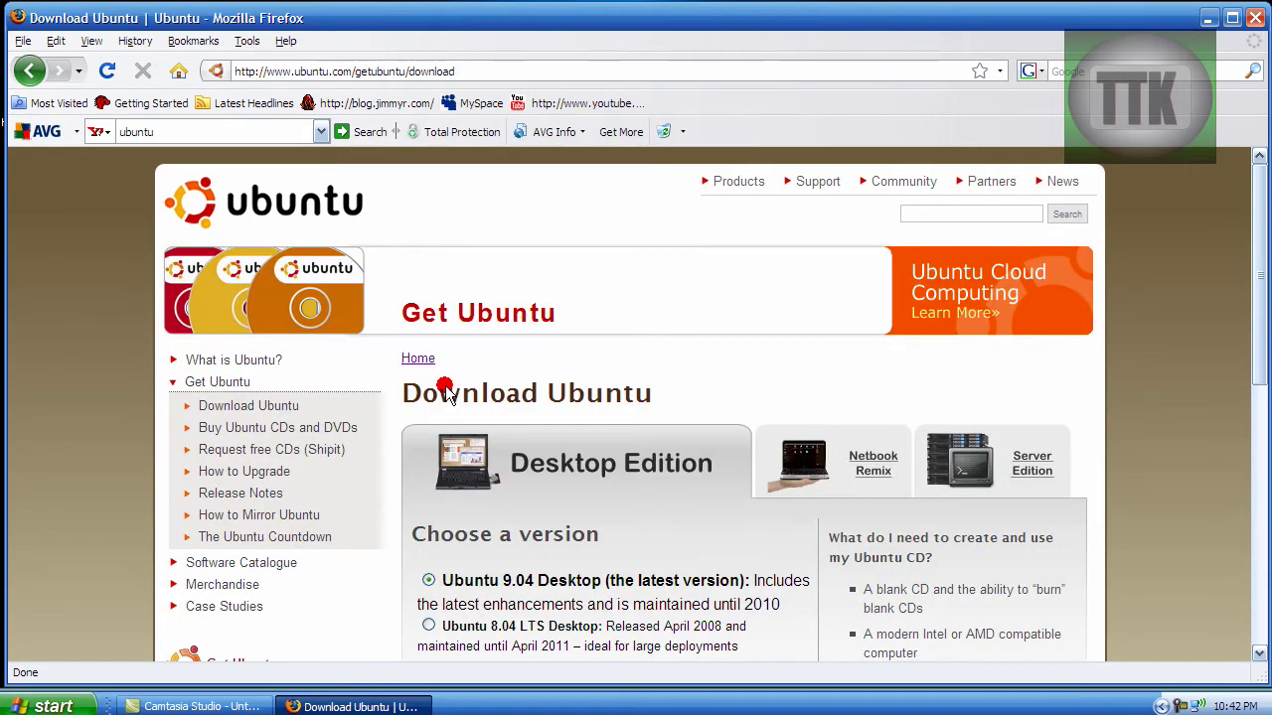
{"action": "scroll", "coordinate": [614, 512], "scroll_direction": "down", "scroll_amount": 3}
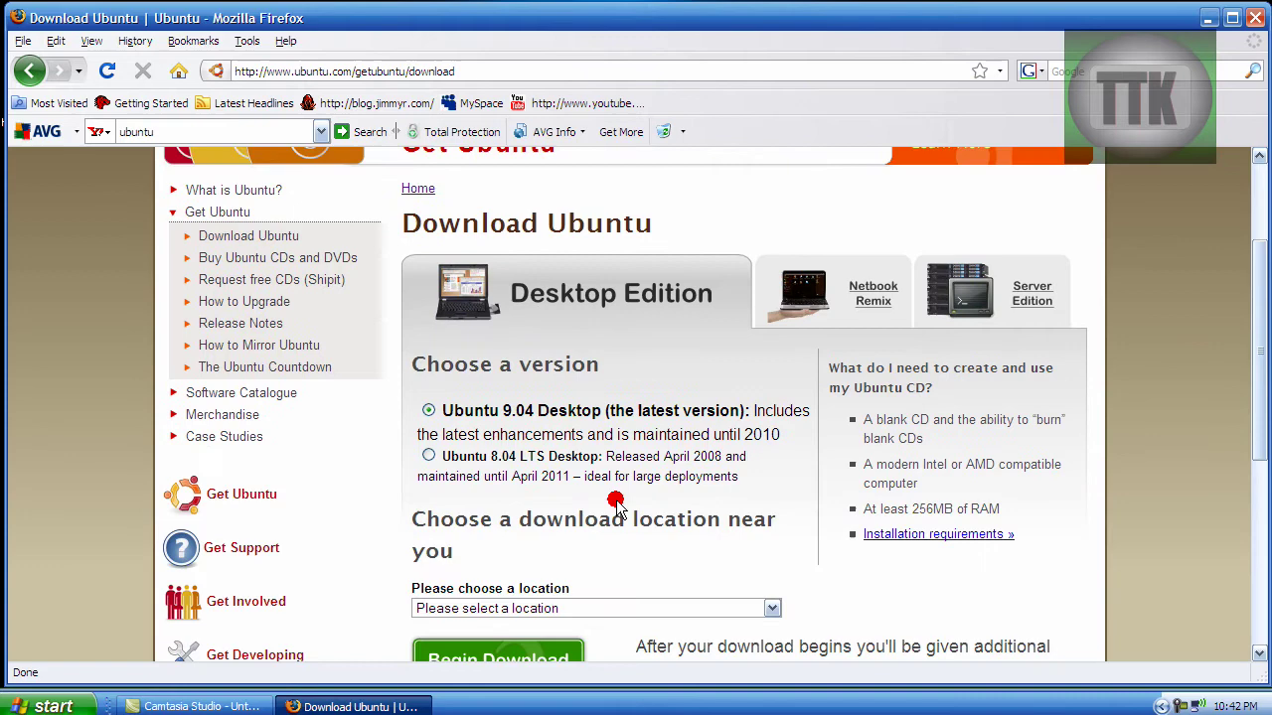
{"action": "scroll", "coordinate": [613, 487], "scroll_direction": "down", "scroll_amount": 1}
{"action": "scroll", "coordinate": [599, 503], "scroll_direction": "down", "scroll_amount": 1}
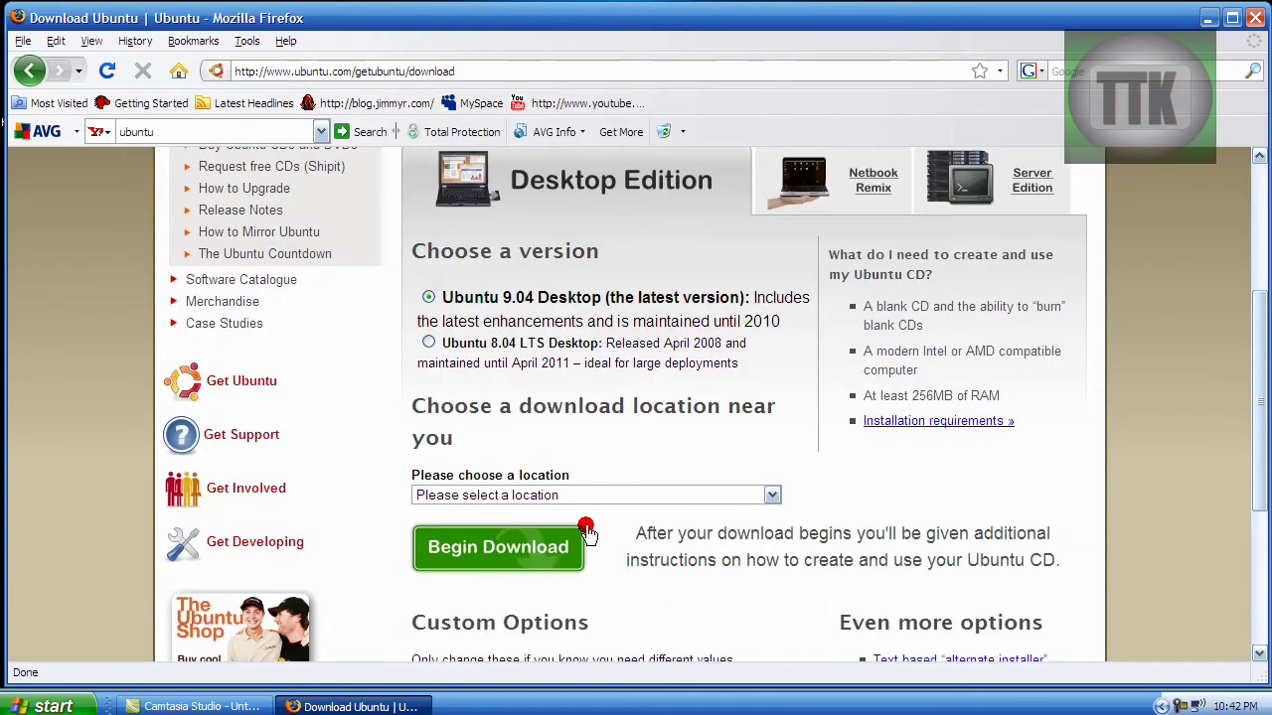
Step: Browse the download mirror location list, then close it without choosing a mirror
{"action": "left_click", "coordinate": [605, 495]}
{"action": "scroll", "coordinate": [636, 358], "scroll_direction": "down", "scroll_amount": 11}
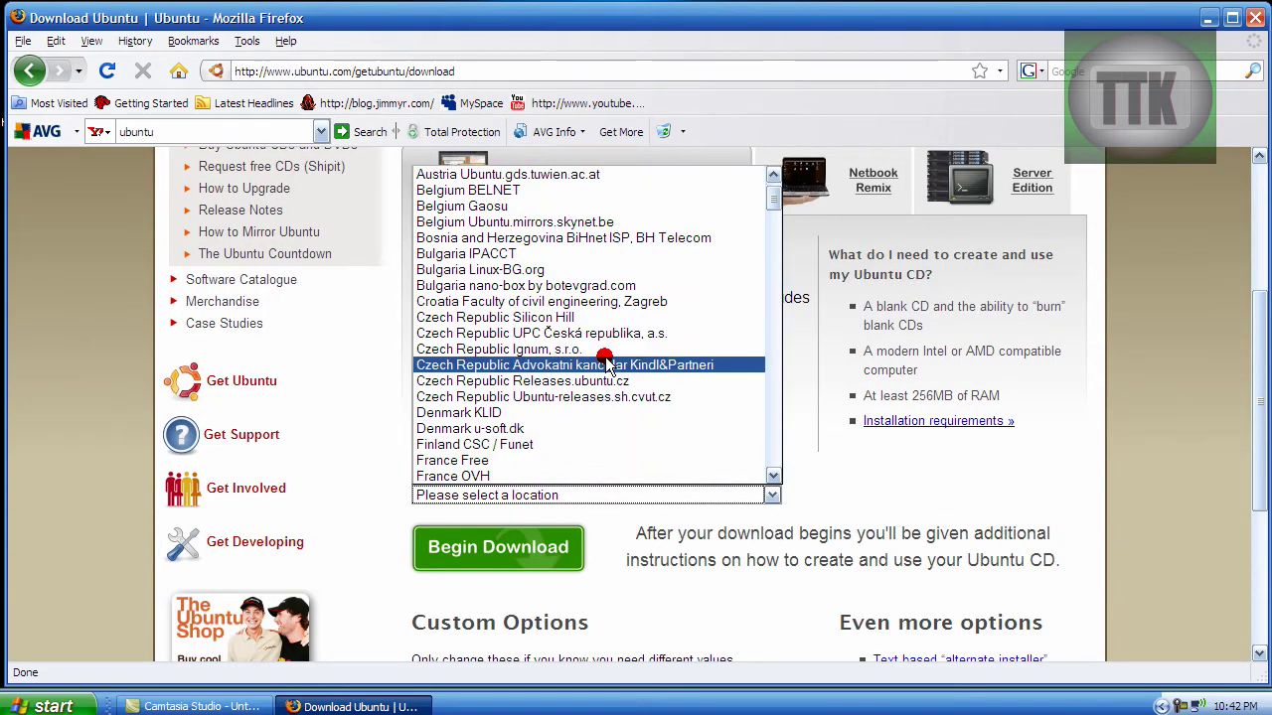
{"action": "scroll", "coordinate": [571, 285], "scroll_direction": "down", "scroll_amount": 7}
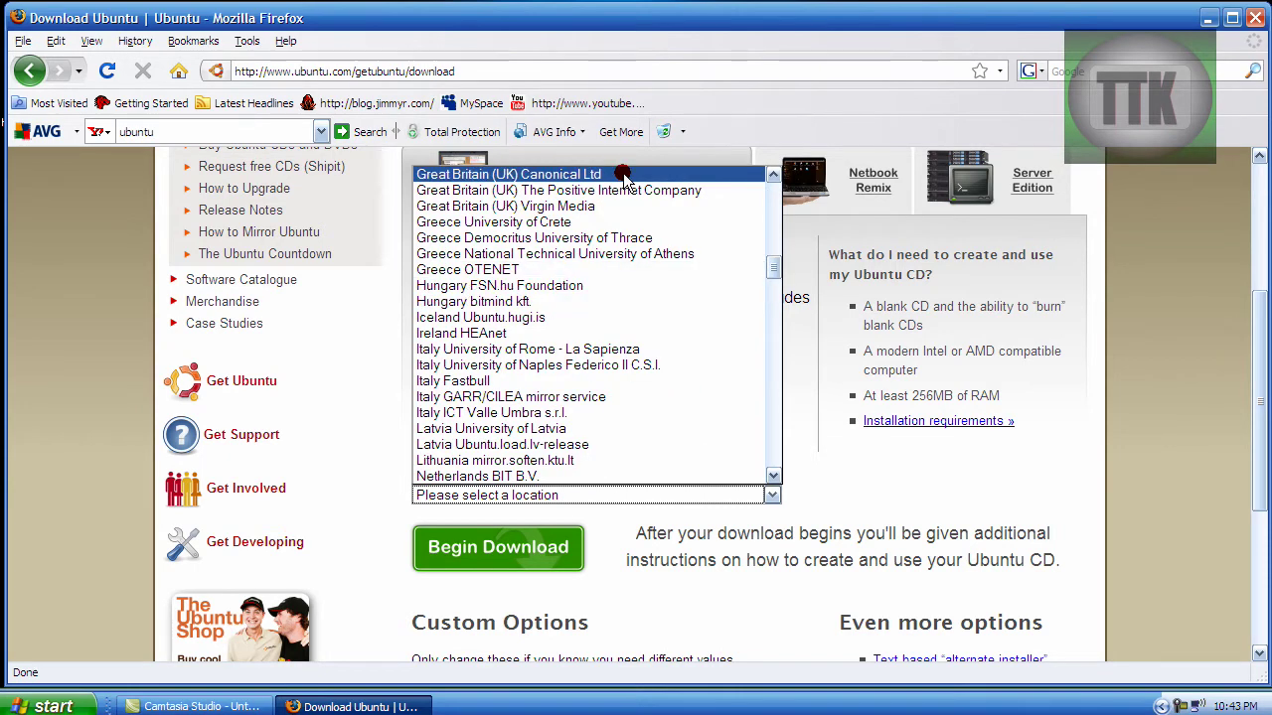
{"action": "scroll", "coordinate": [558, 221], "scroll_direction": "down", "scroll_amount": 7}
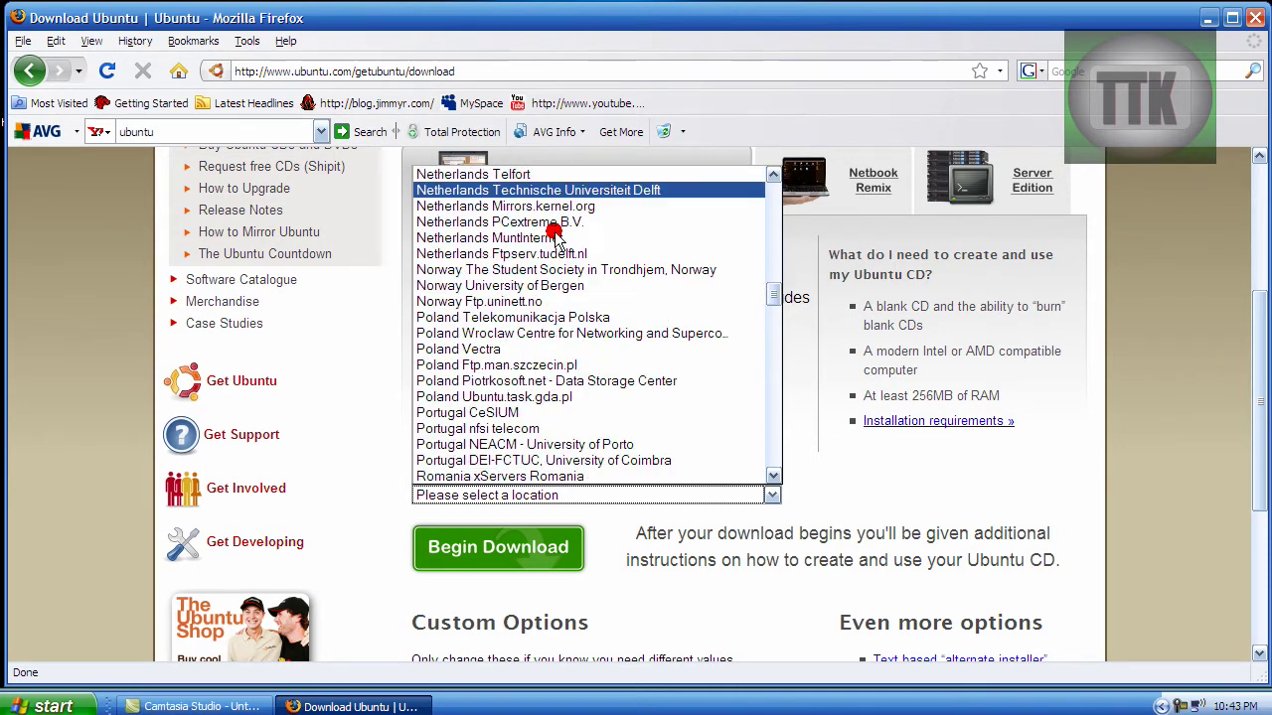
{"action": "scroll", "coordinate": [571, 224], "scroll_direction": "down", "scroll_amount": 5}
{"action": "scroll", "coordinate": [567, 230], "scroll_direction": "down", "scroll_amount": 16}
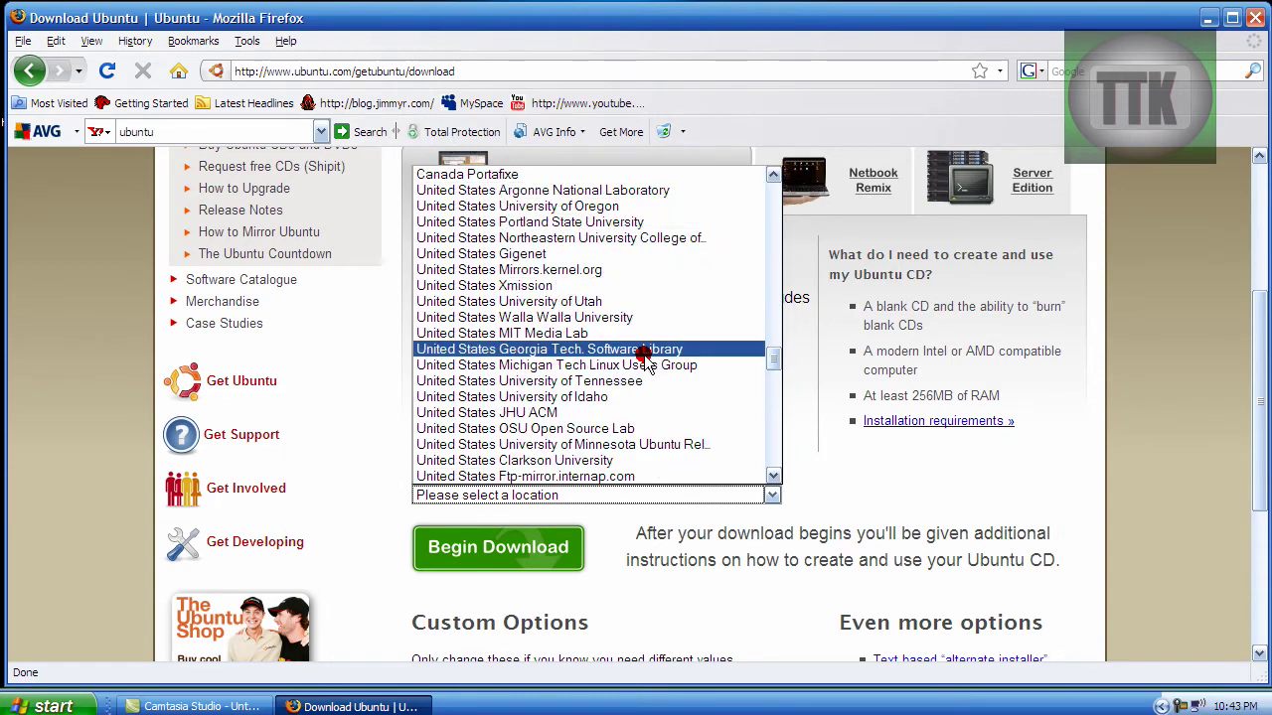
{"action": "scroll", "coordinate": [641, 364], "scroll_direction": "down", "scroll_amount": 5}
{"action": "scroll", "coordinate": [632, 380], "scroll_direction": "down", "scroll_amount": 1}
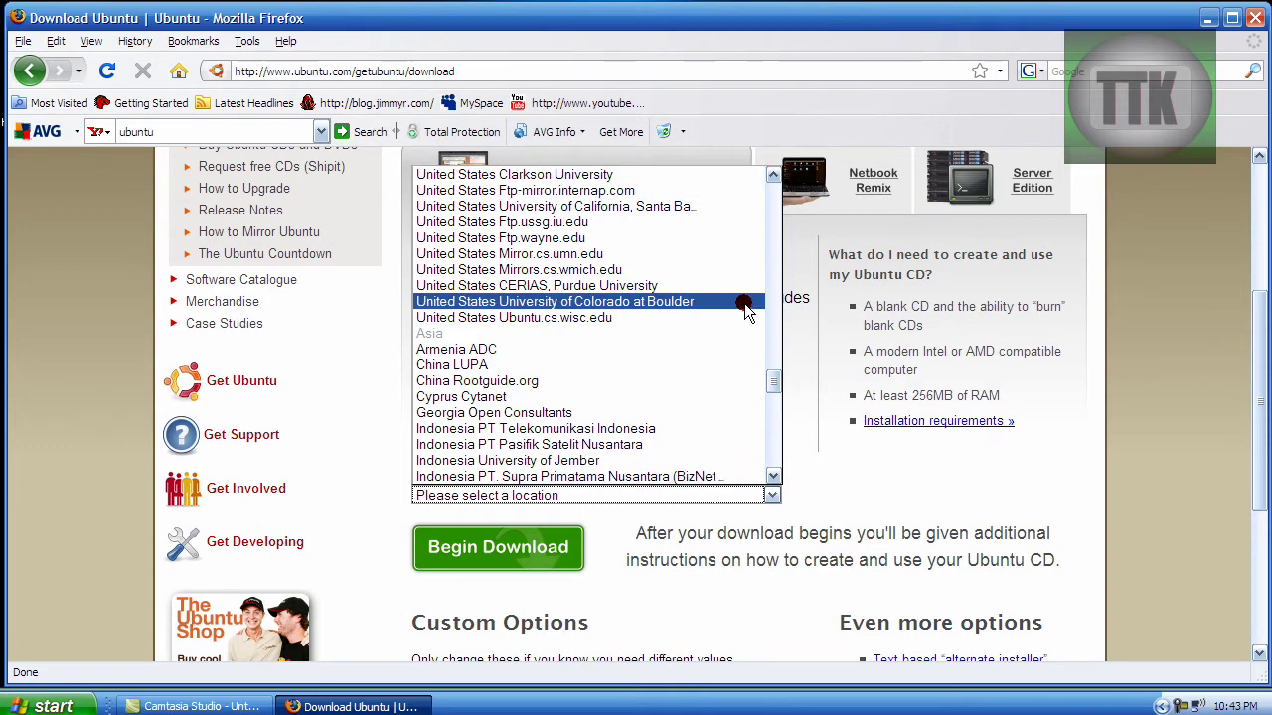
{"action": "left_click", "coordinate": [1177, 387]}
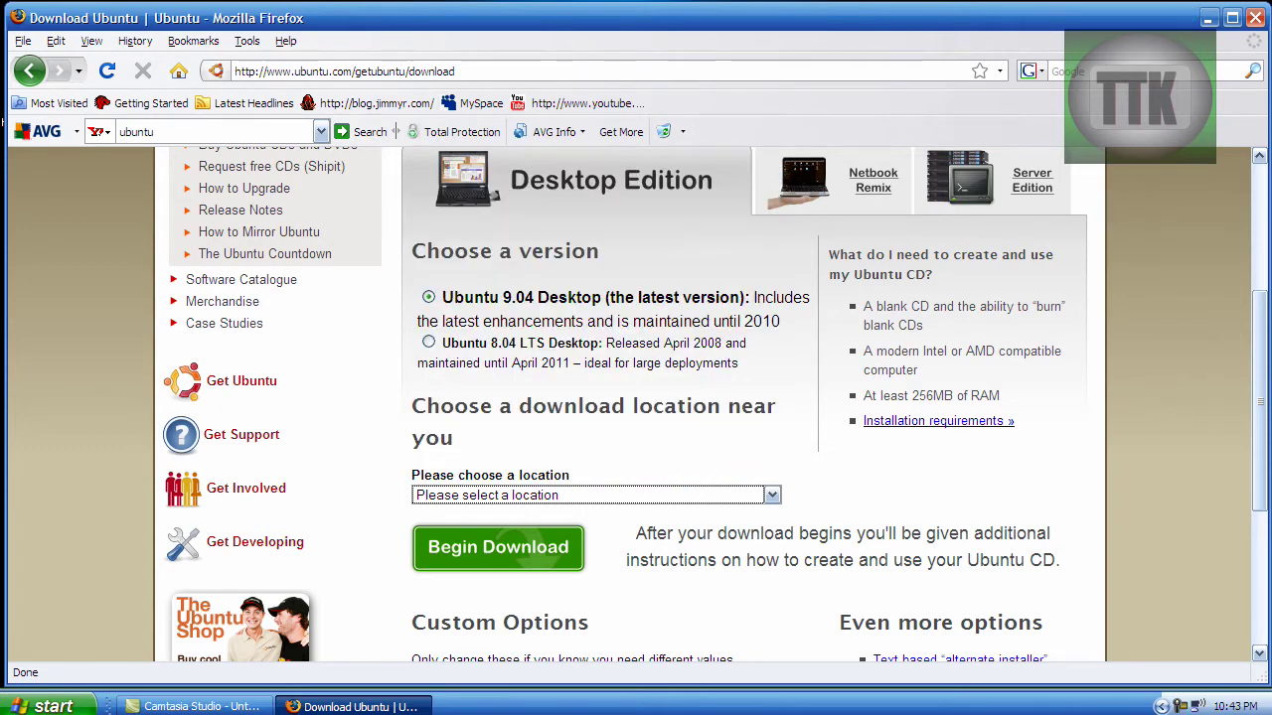
Step: Minimize Firefox and place the ubuntu-9.04-desktop-i386 ISO icon above the alien's left eye
{"action": "left_click", "coordinate": [1205, 19]}
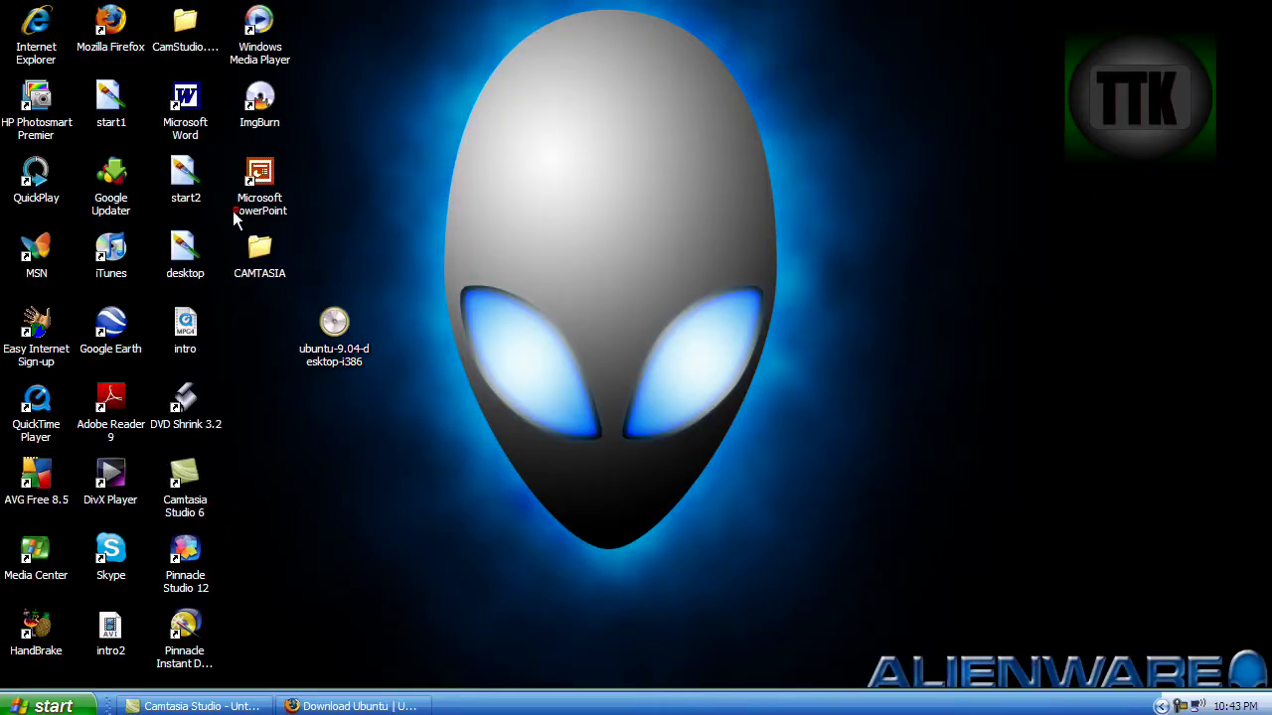
{"action": "left_click_drag", "start_coordinate": [338, 320], "coordinate": [566, 320]}
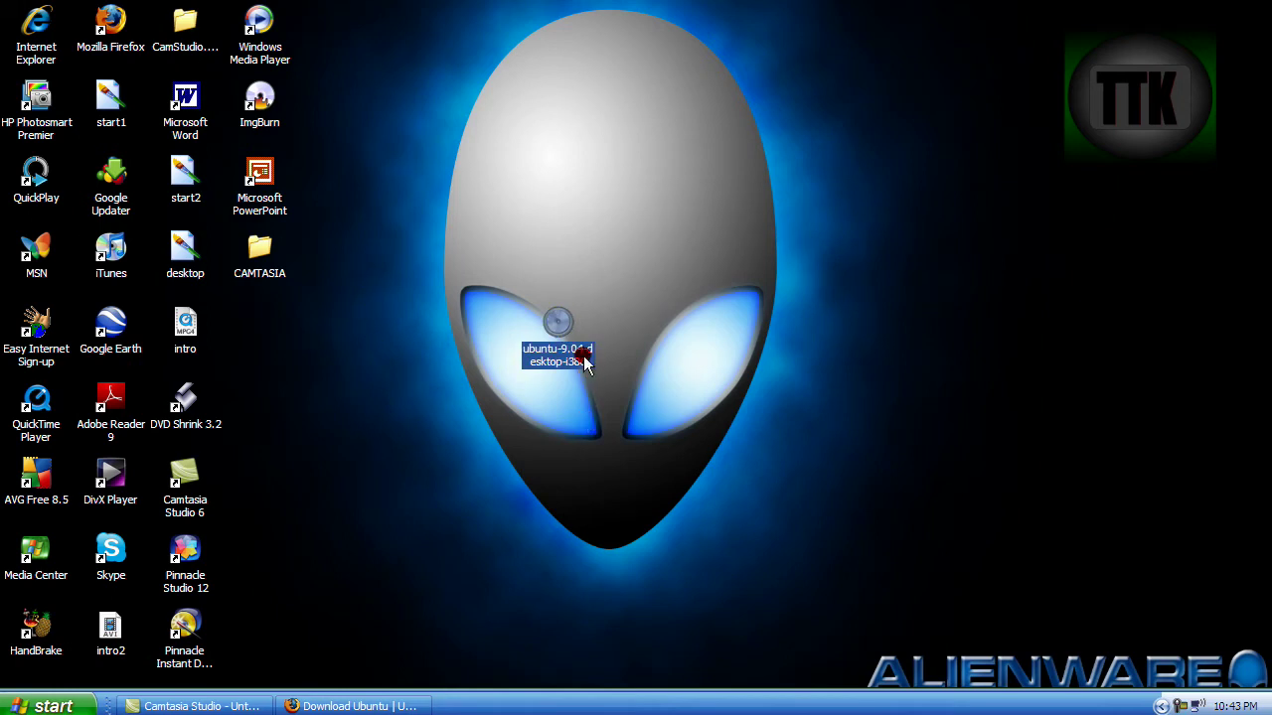
{"action": "mouse_move", "coordinate": [542, 353]}
{"action": "left_click", "coordinate": [651, 316]}
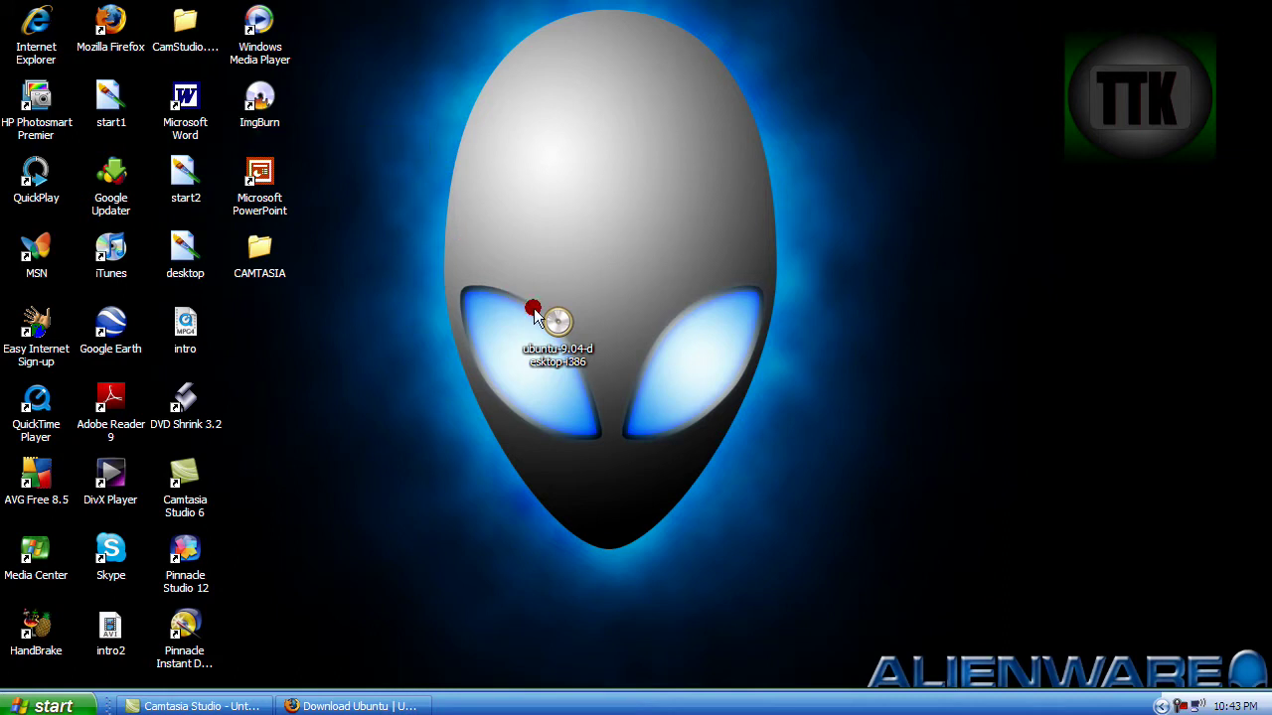
{"action": "left_click_drag", "start_coordinate": [533, 311], "coordinate": [460, 237]}
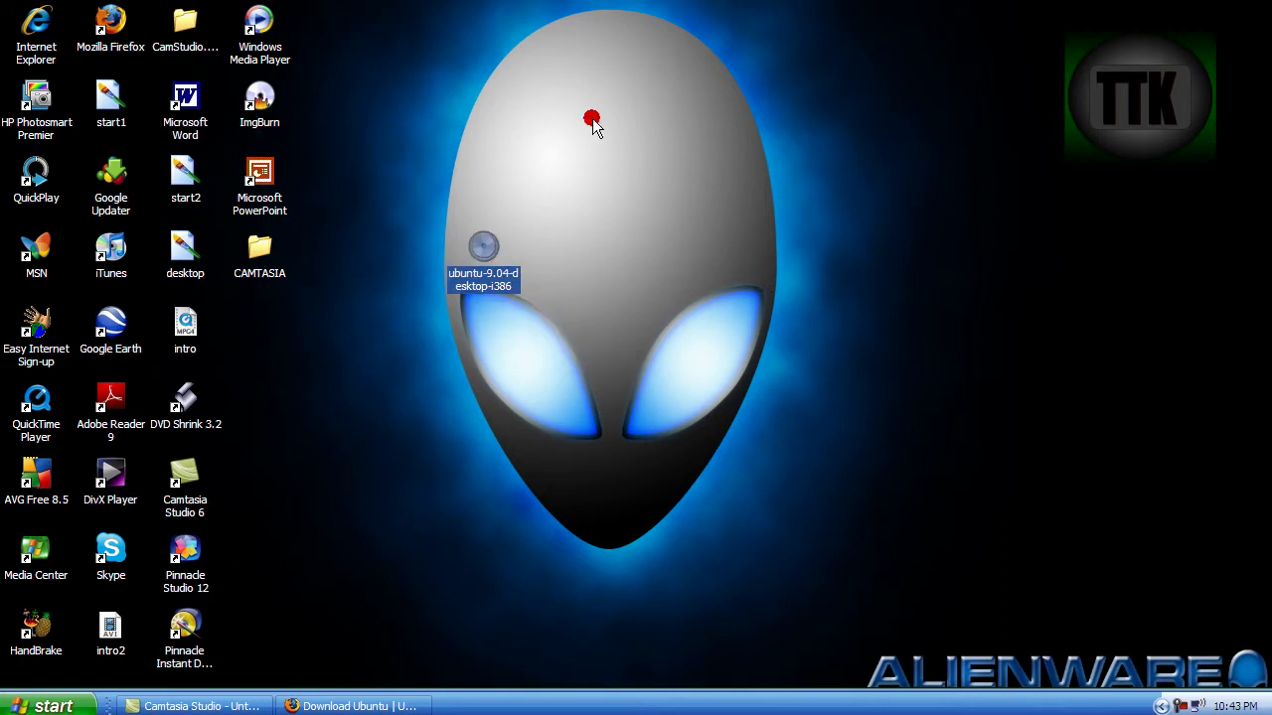
Step: Start ImgBurn in Write image file to disc mode with ubuntu-9.04-desktop-i386.iso as the source
{"action": "double_click", "coordinate": [264, 97]}
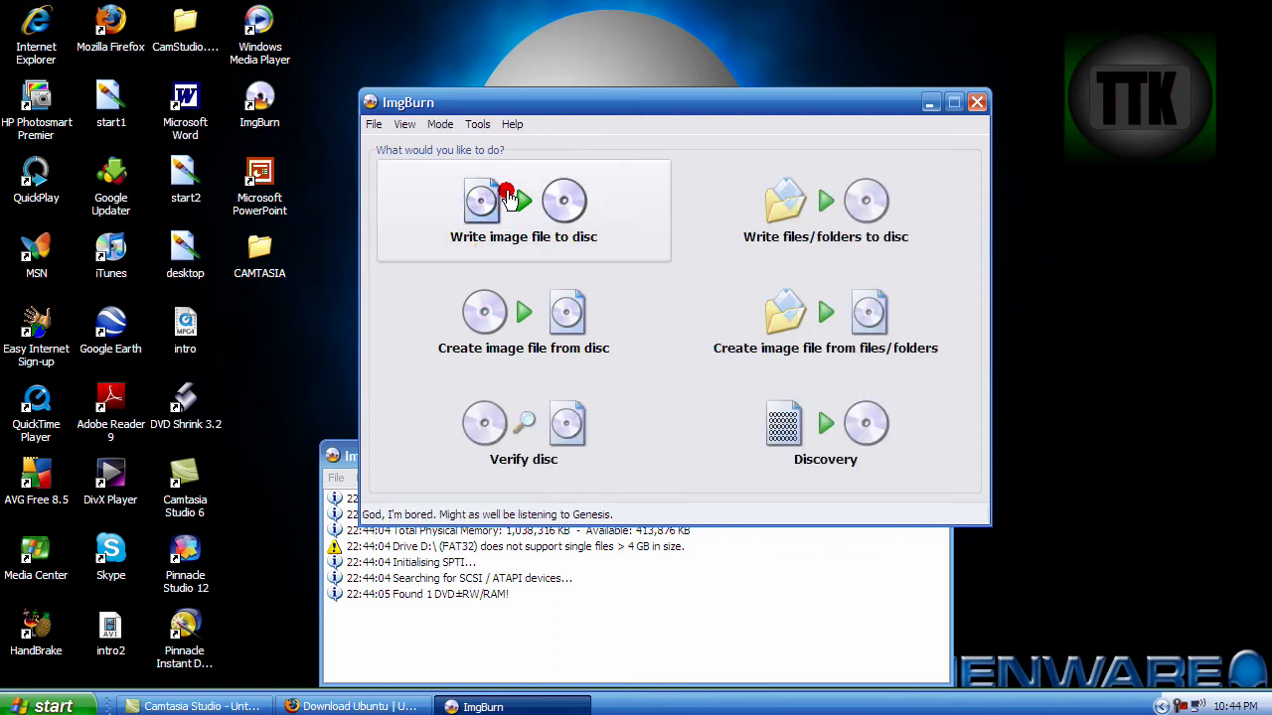
{"action": "left_click", "coordinate": [486, 223]}
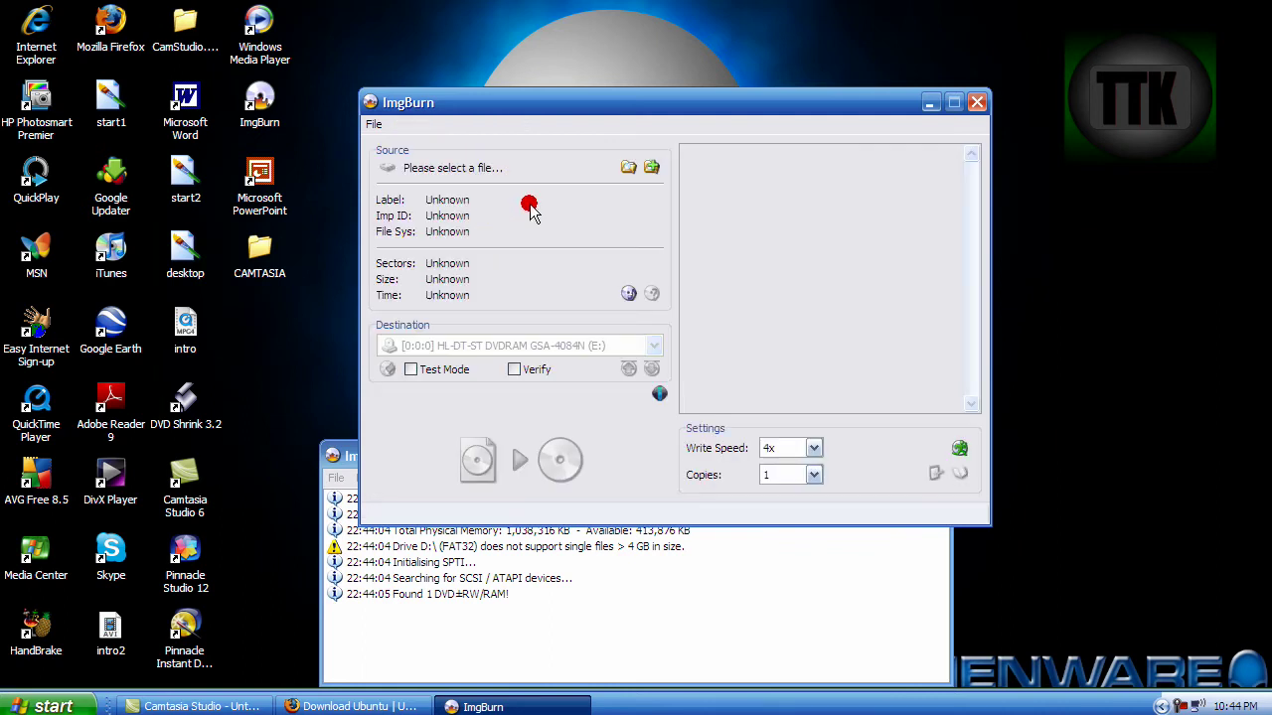
{"action": "left_click", "coordinate": [628, 167]}
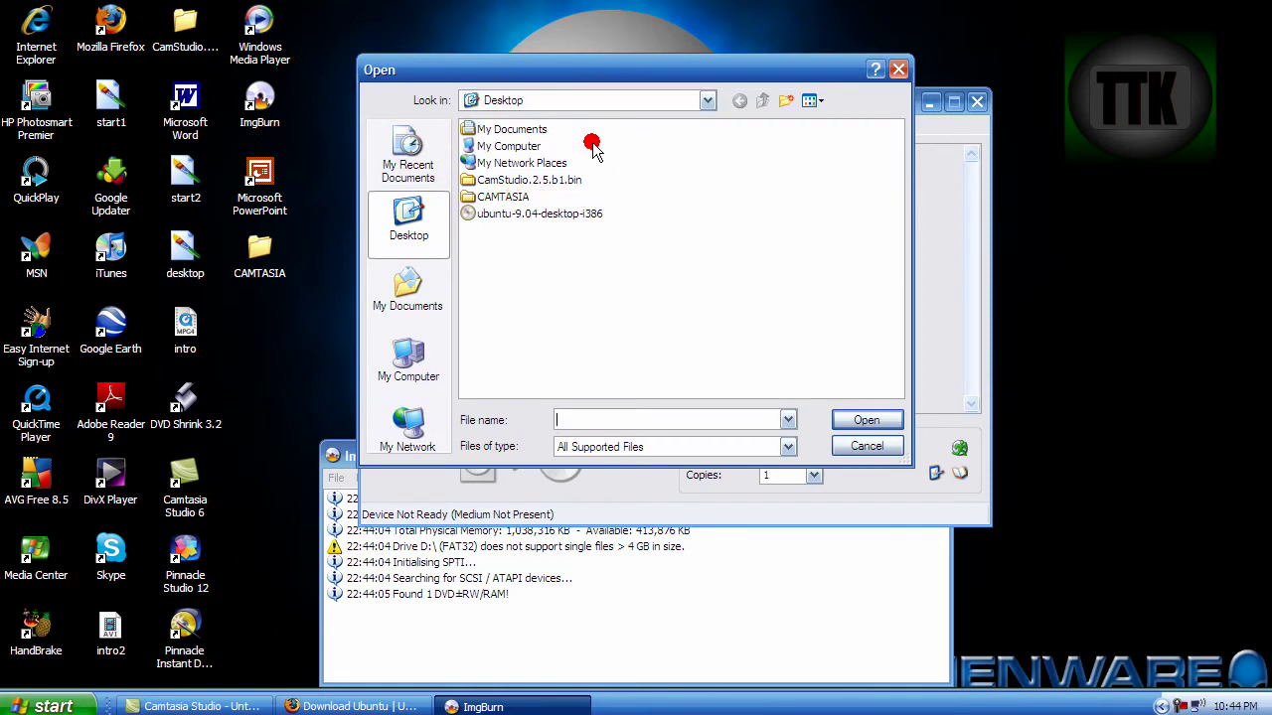
{"action": "left_click", "coordinate": [530, 213]}
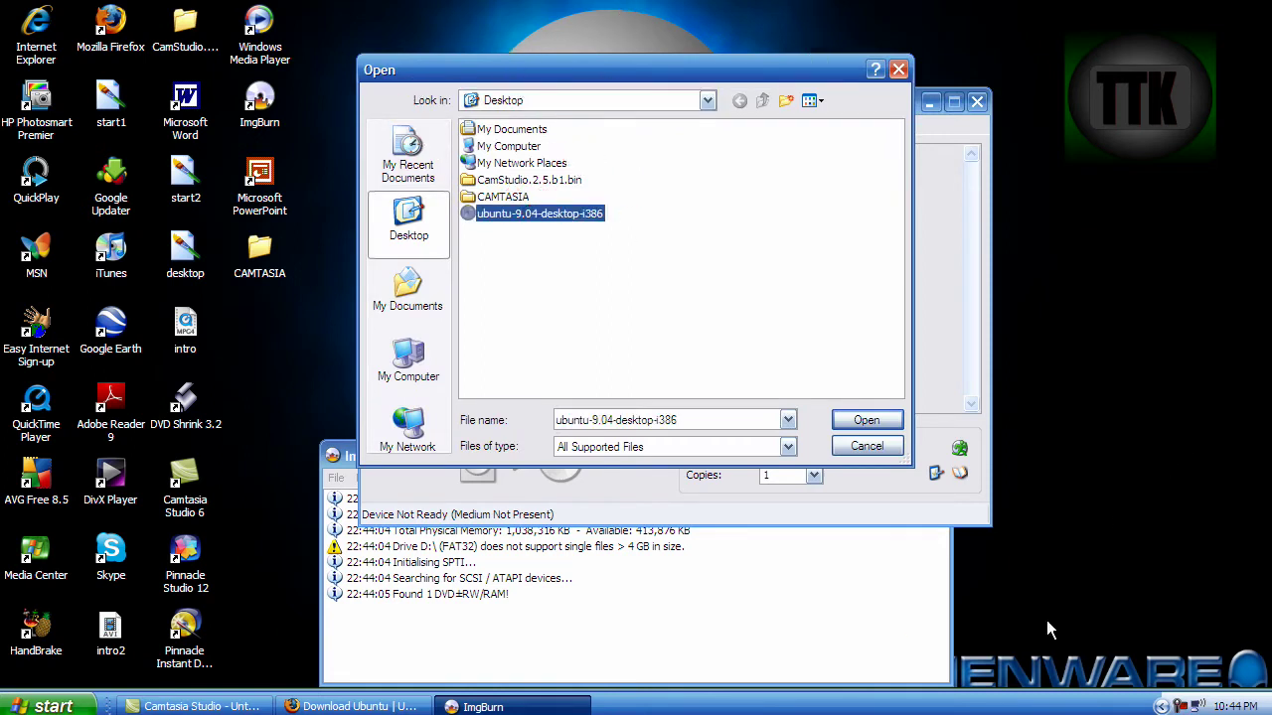
{"action": "left_click", "coordinate": [866, 419]}
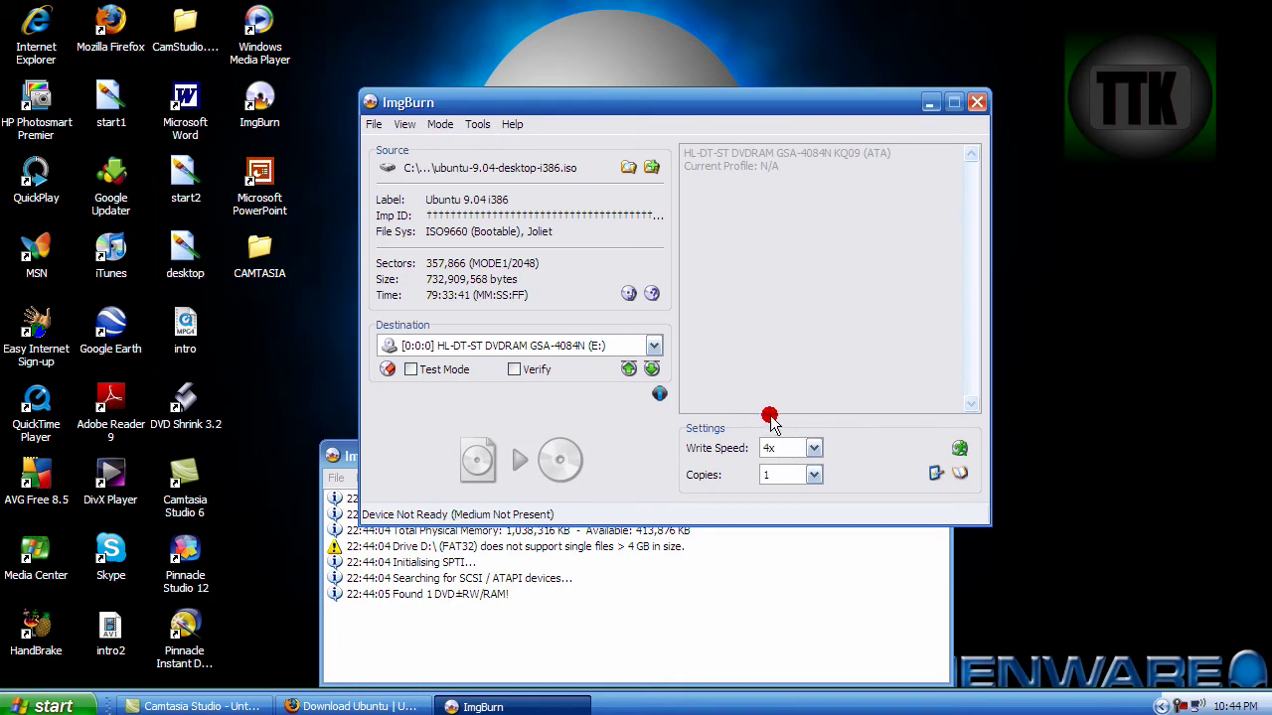
Step: Choose 4x from ImgBurn's Write Speed dropdown
{"action": "left_click", "coordinate": [785, 447]}
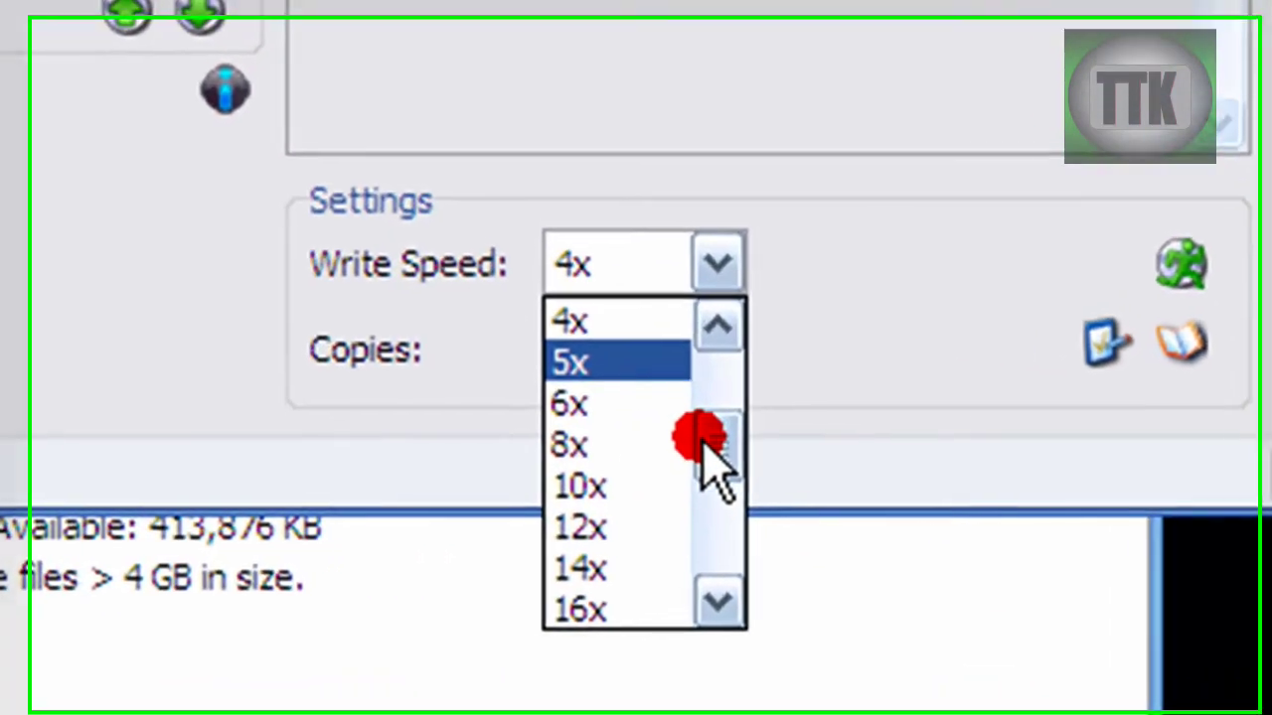
{"action": "left_click_drag", "start_coordinate": [810, 490], "coordinate": [817, 473]}
{"action": "left_click_drag", "start_coordinate": [723, 353], "coordinate": [553, 342]}
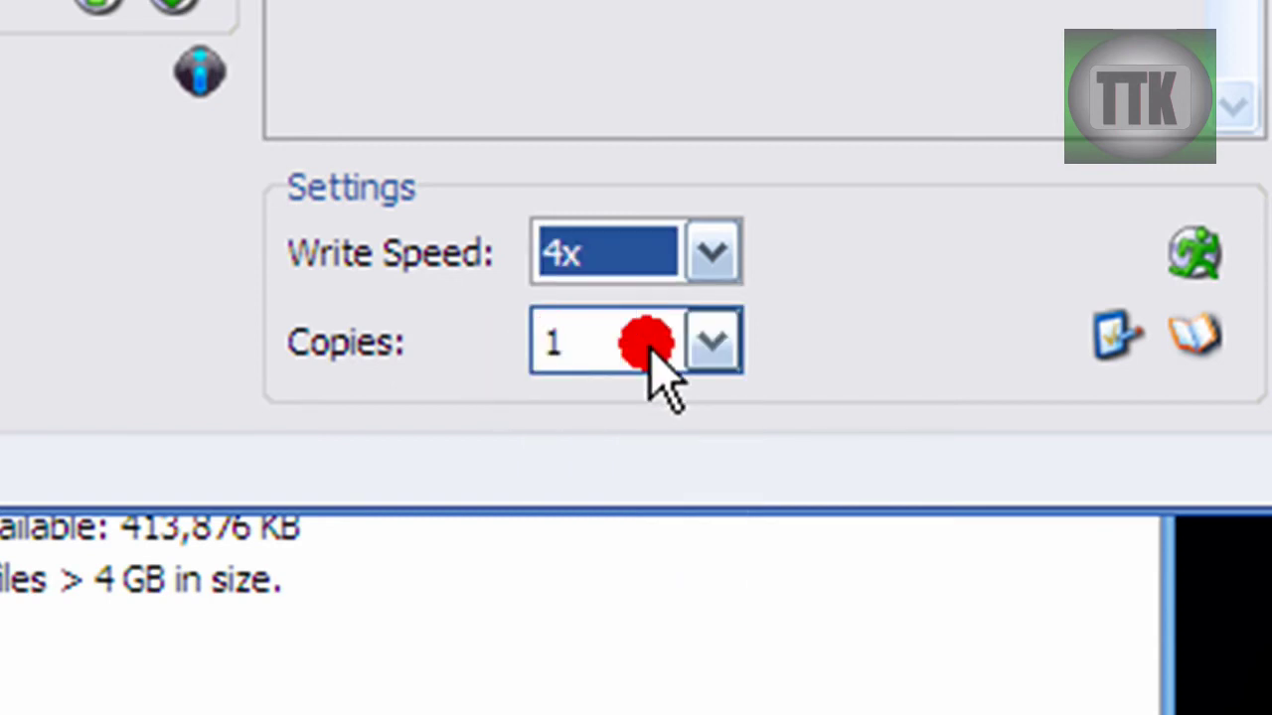